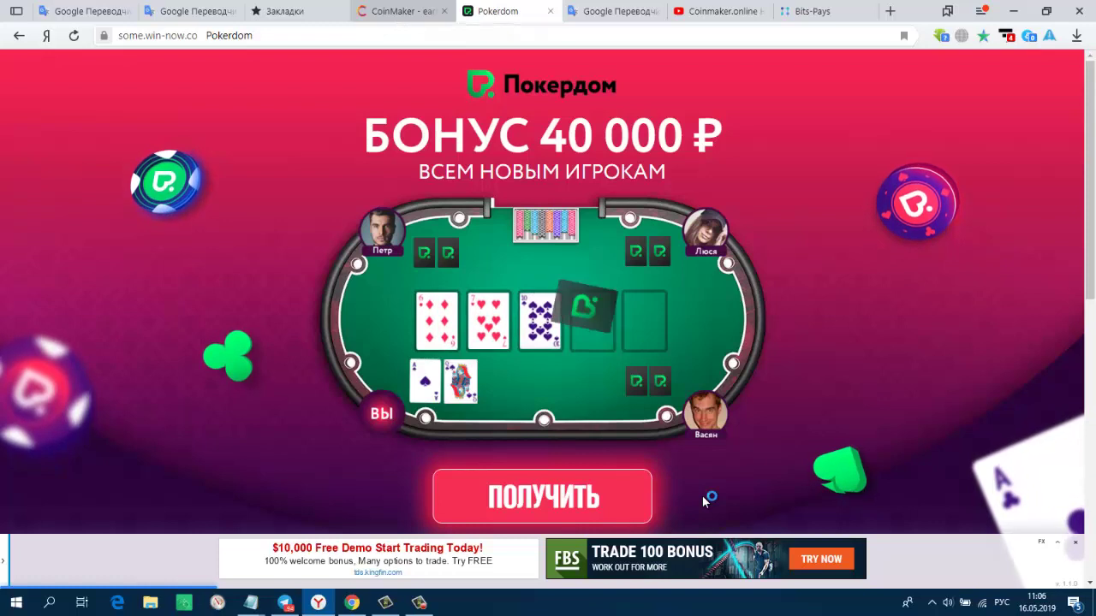
- Switch to Coinbase, copy the ETH wallet's receiving address and close the address dialog
{"action": "key", "text": "ctrl+shift+Tab"}
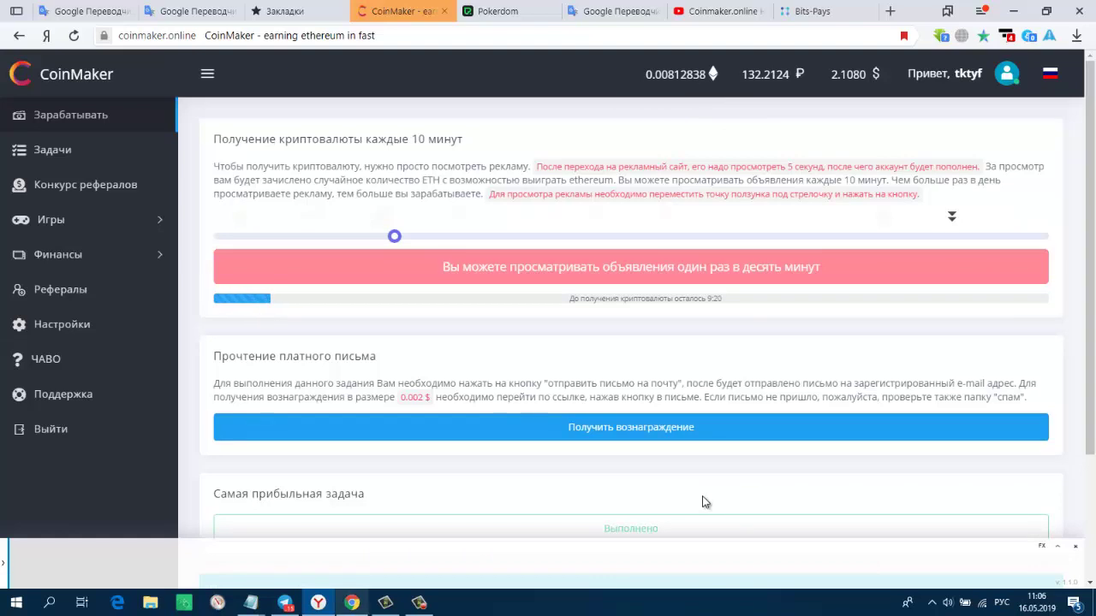
{"action": "key", "text": "alt+Tab"}
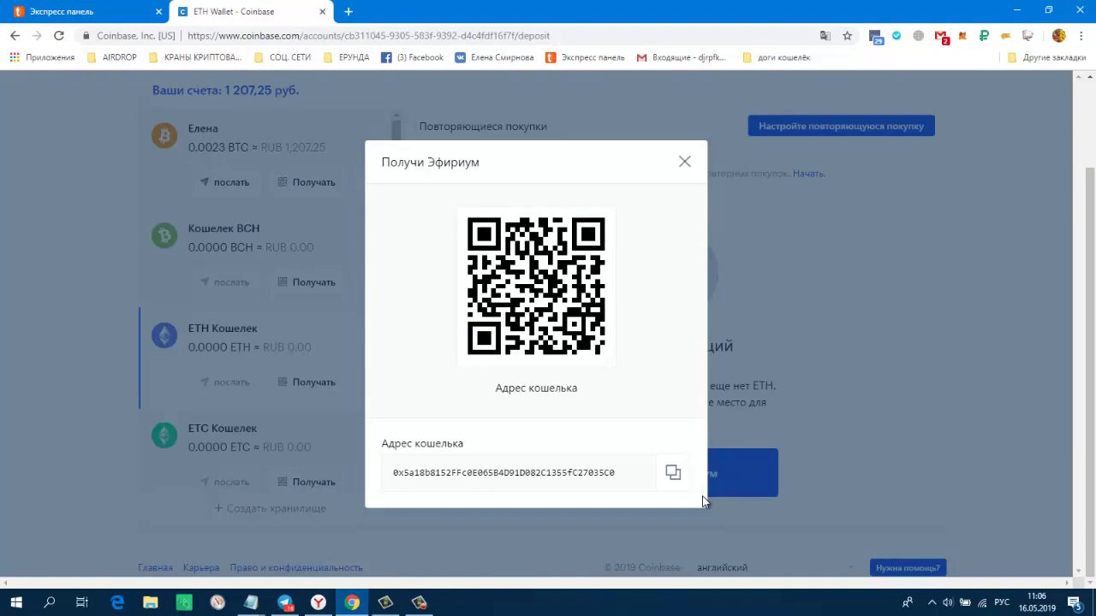
{"action": "left_click_drag", "start_coordinate": [703, 500], "coordinate": [703, 496]}
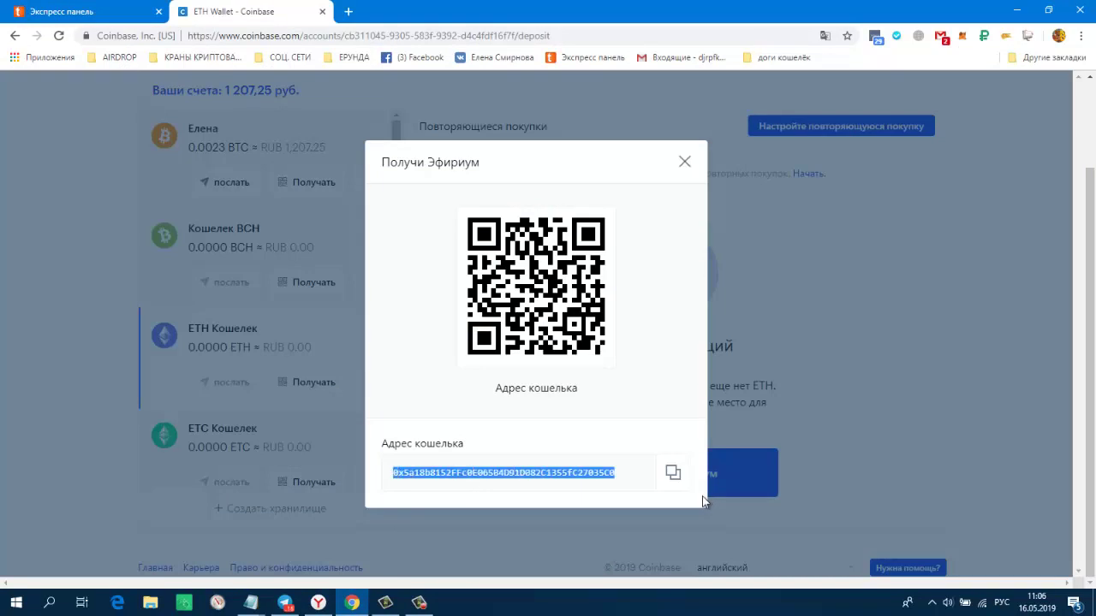
{"action": "right_click", "coordinate": [703, 496]}
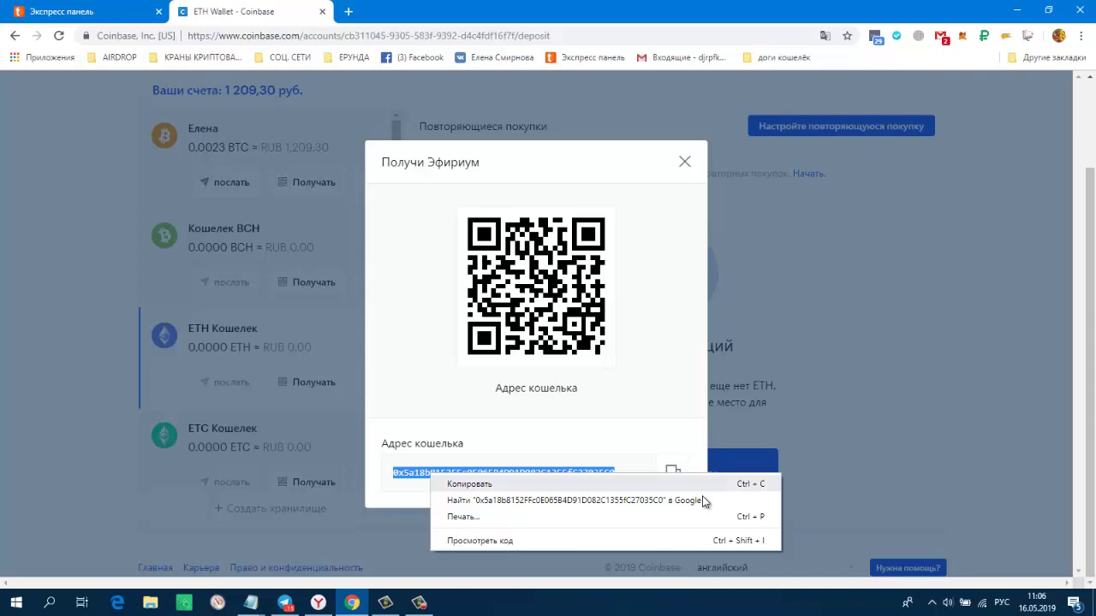
{"action": "key", "text": "Escape"}
{"action": "right_click", "coordinate": [704, 500]}
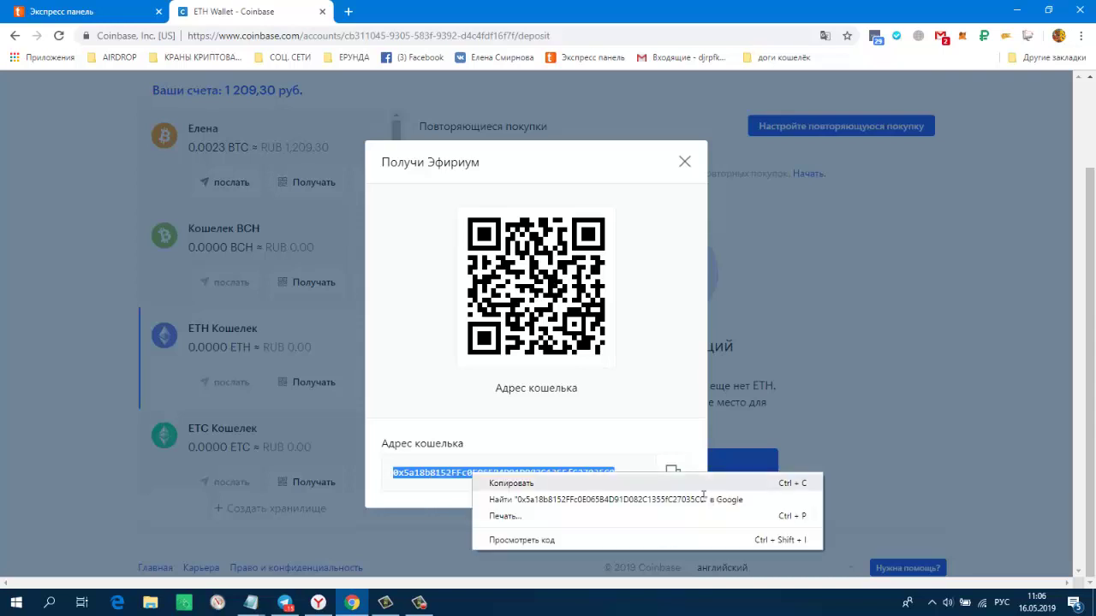
{"action": "key", "text": "Escape"}
{"action": "left_click", "coordinate": [704, 503]}
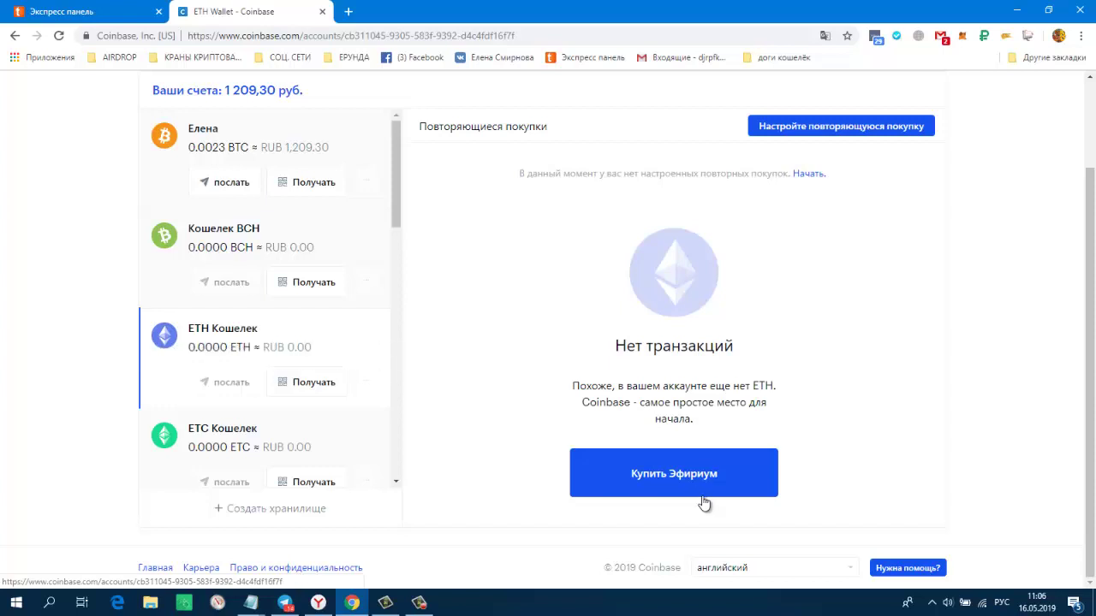
{"action": "scroll", "coordinate": [704, 504], "scroll_direction": "up", "scroll_amount": 2}
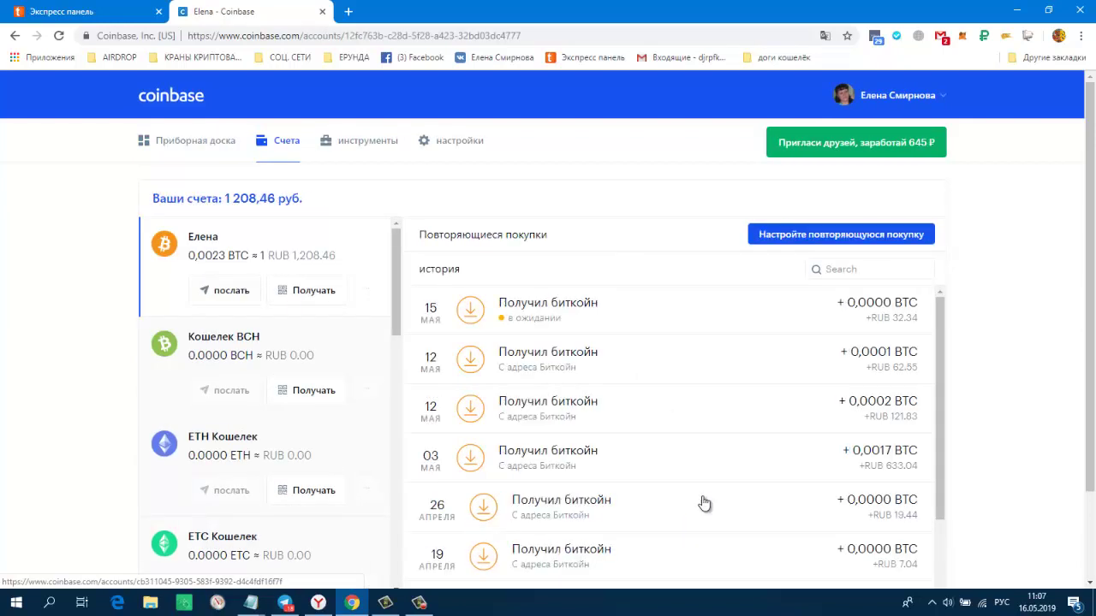
- Switch to CoinMaker and open its withdrawal page for sending cryptocurrency to an external wallet
{"action": "key", "text": "alt+Tab"}
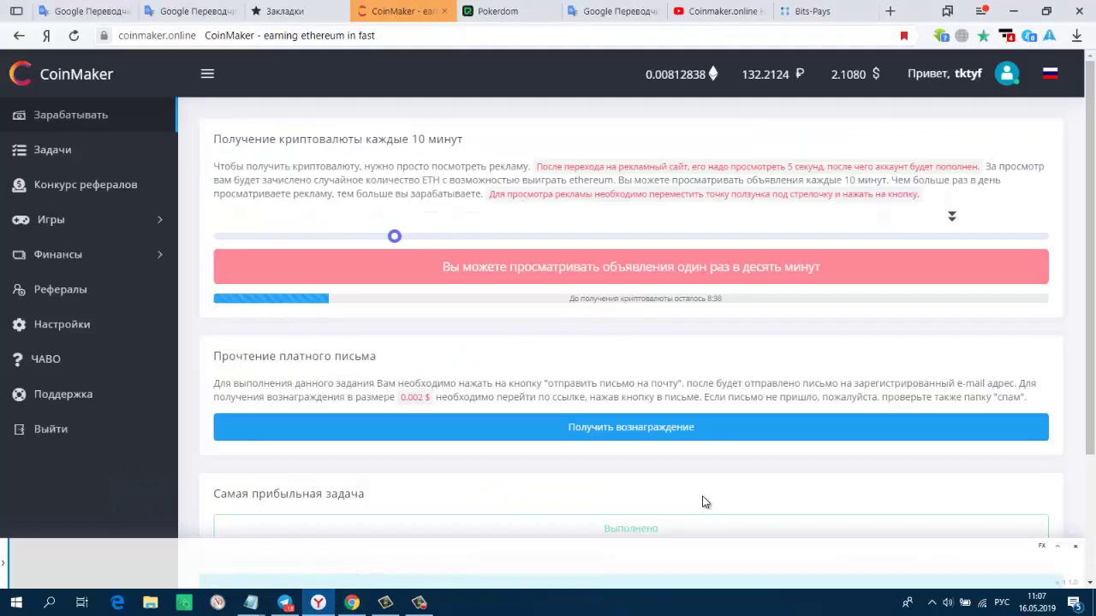
{"action": "key", "text": "Tab"}
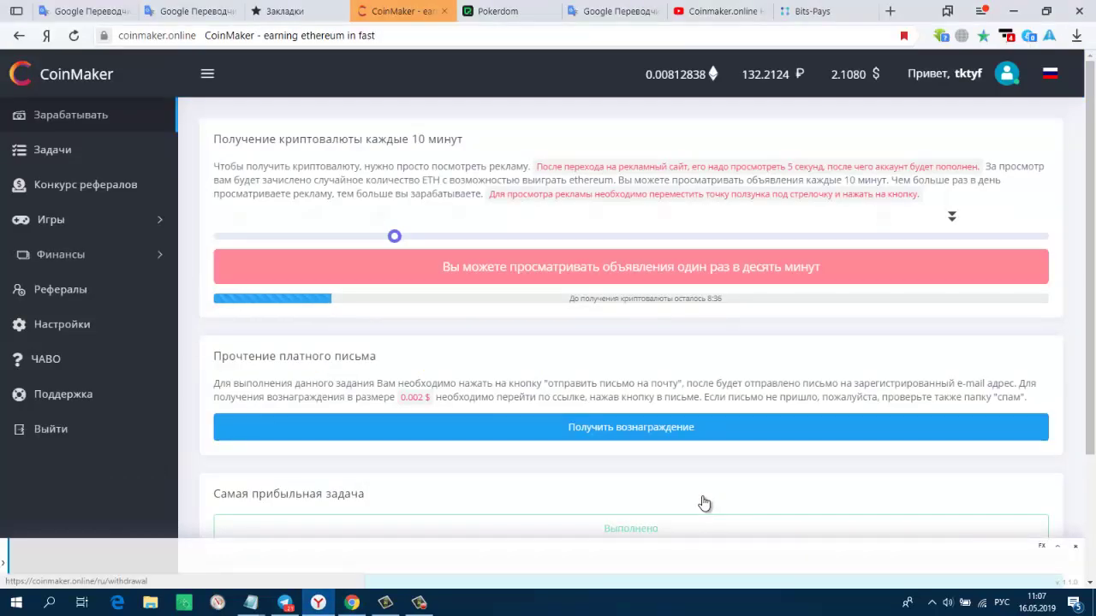
{"action": "key", "text": "Return"}
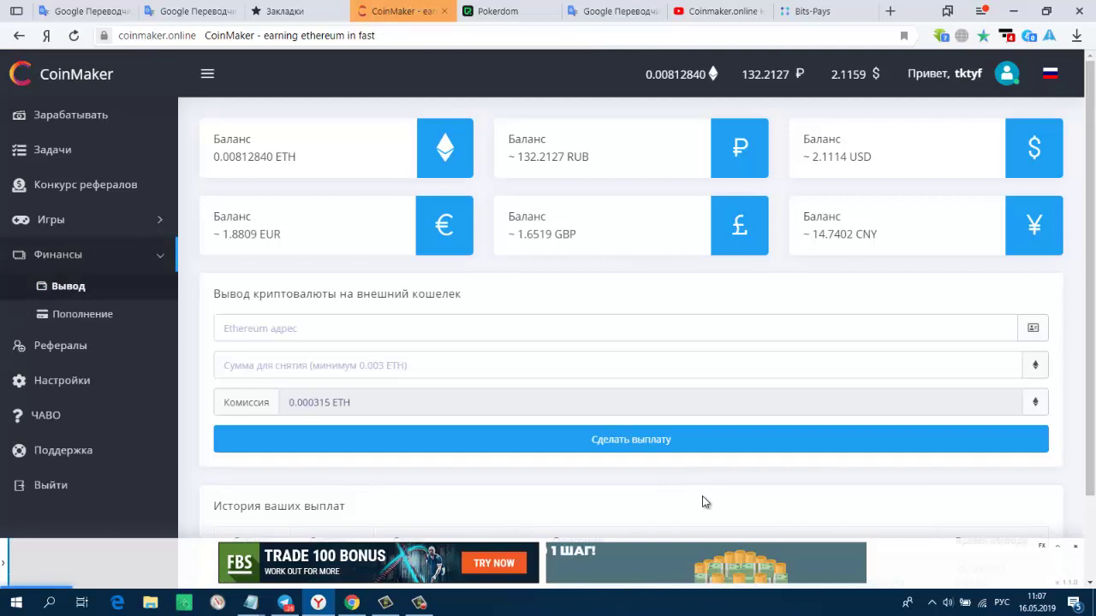
- Try to paste the copied wallet address into the withdrawal form while the page is loading
{"action": "key", "text": "Tab"}
{"action": "key", "text": "Menu"}
{"action": "key", "text": "Down"}
{"action": "key", "text": "Down"}
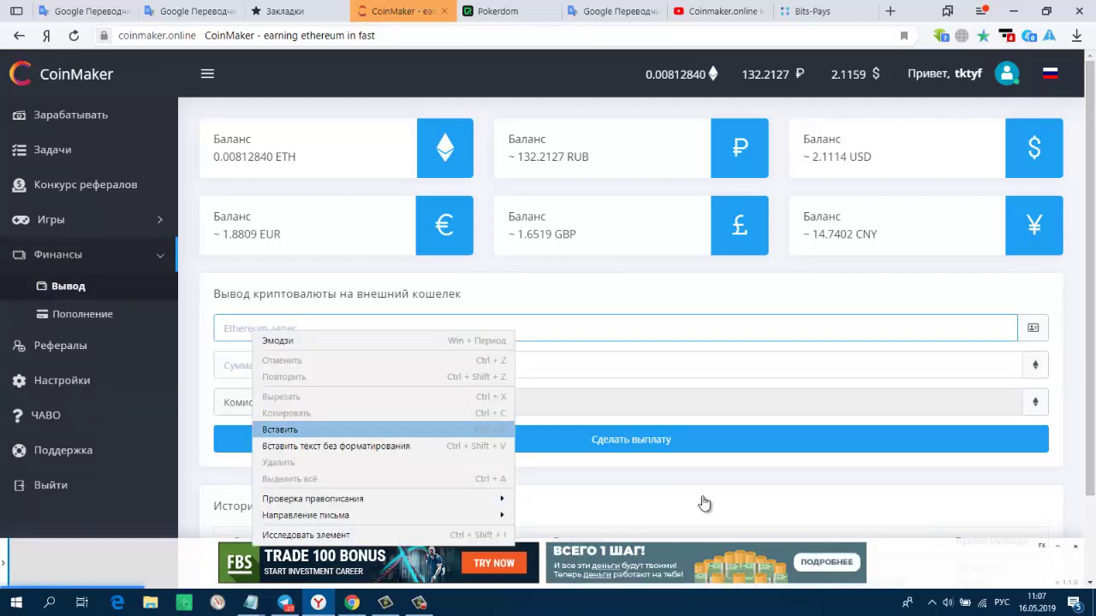
{"action": "key", "text": "Return"}
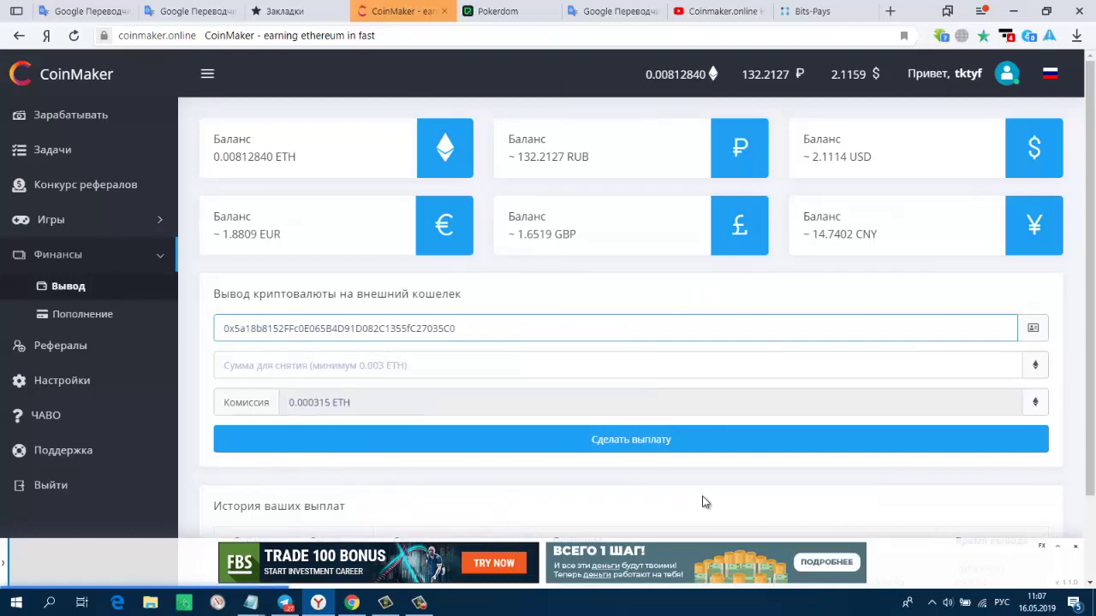
- Fill in the withdrawal form's Ethereum address with the copied ETH wallet address
{"action": "left_click_drag", "start_coordinate": [704, 503], "coordinate": [702, 502]}
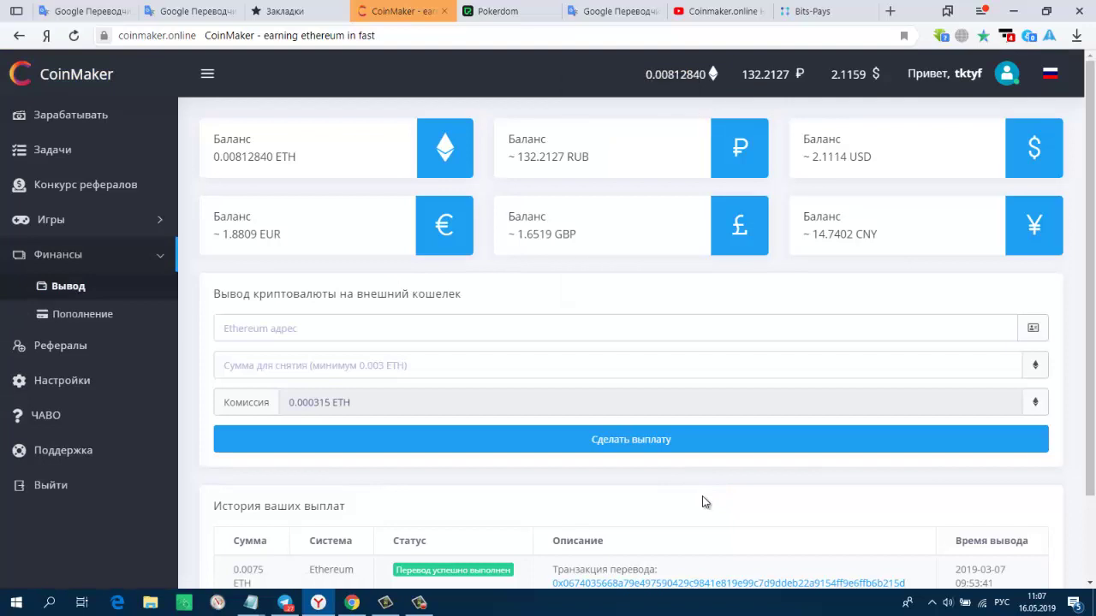
{"action": "key", "text": "Menu"}
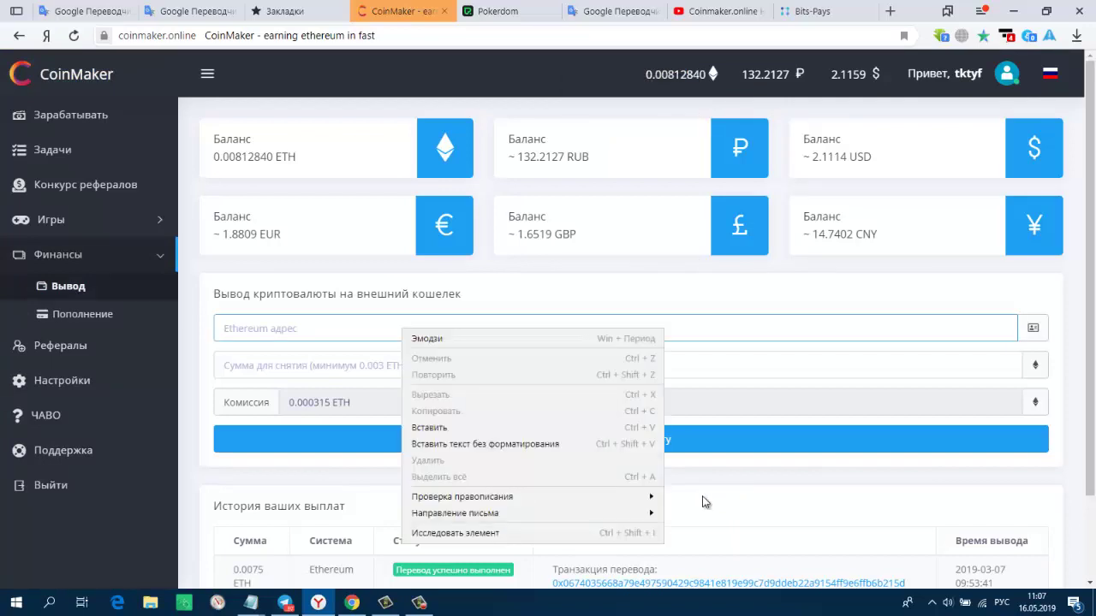
{"action": "key", "text": "Return"}
{"action": "key", "text": "Tab"}
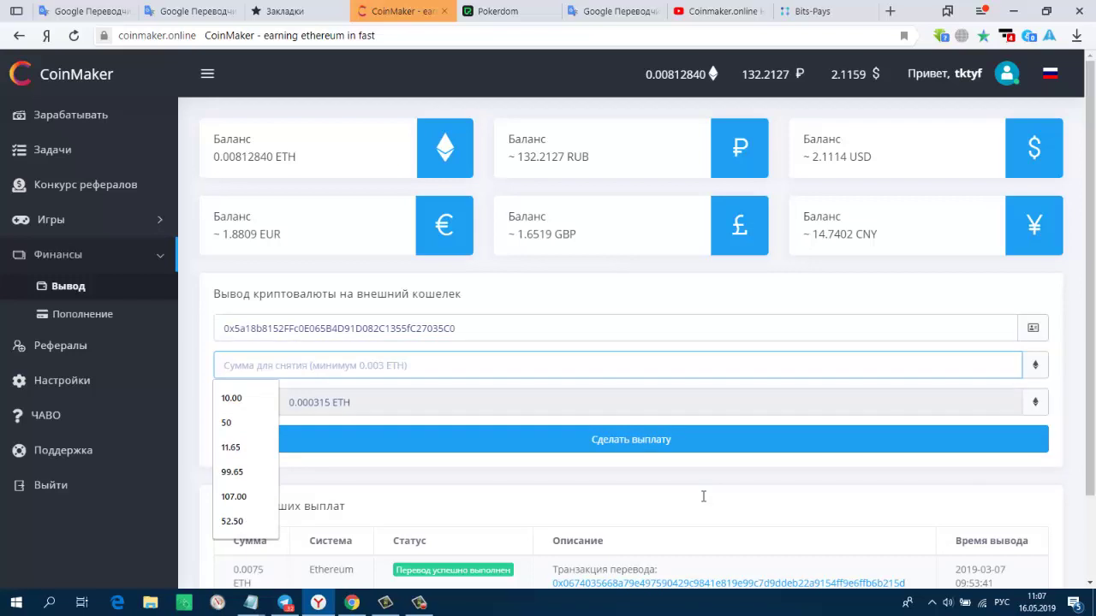
- Set the withdrawal amount to 0.00812840 ETH and submit the payout request
{"action": "type", "text": "0"}
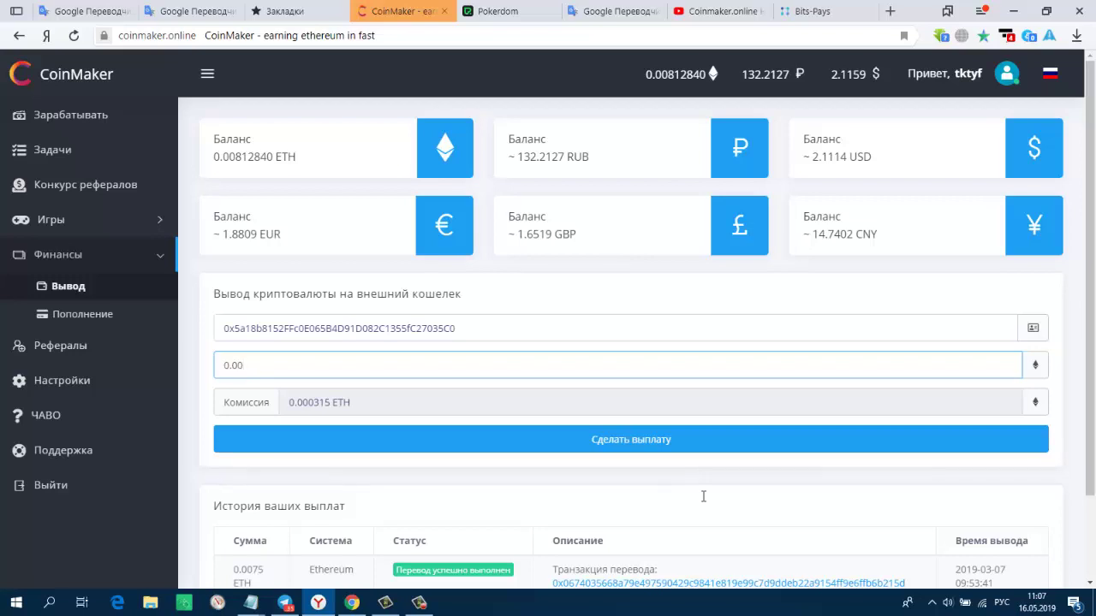
{"action": "type", "text": "81"}
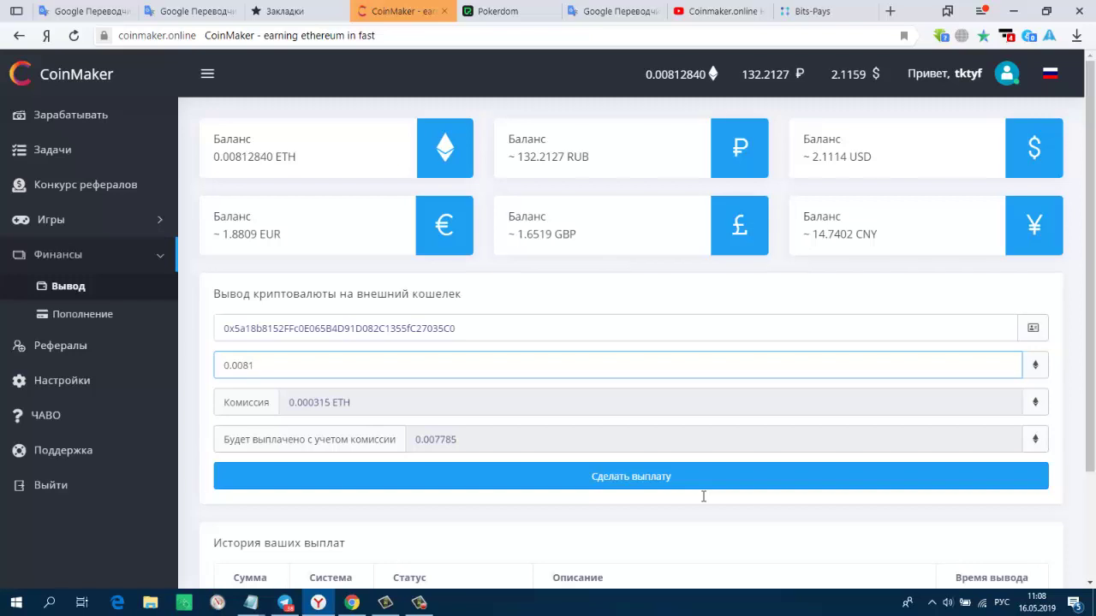
{"action": "type", "text": "2840"}
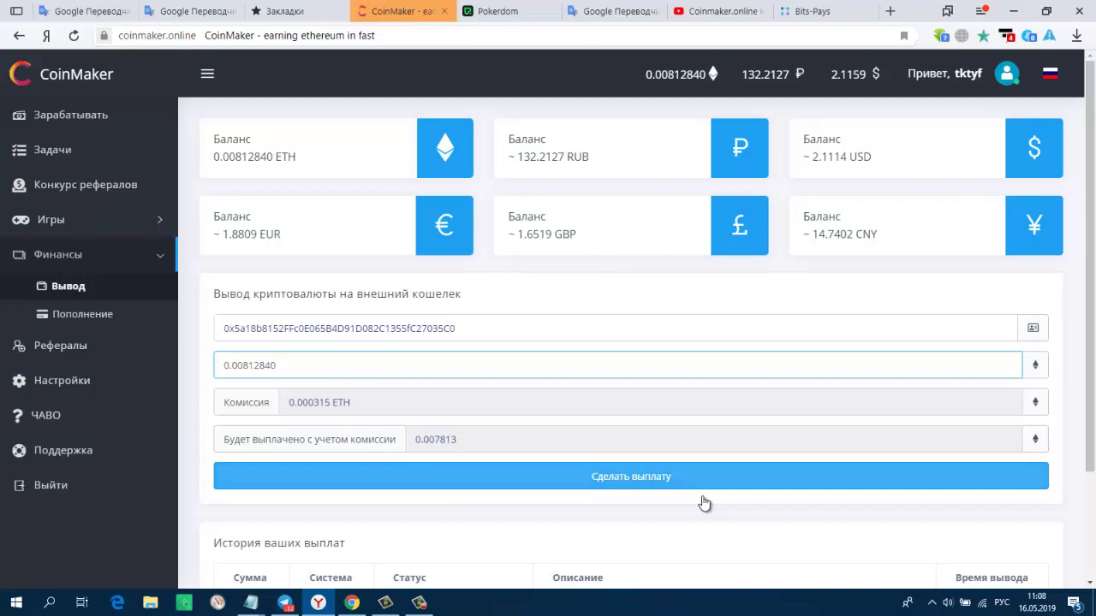
{"action": "left_click", "coordinate": [703, 501]}
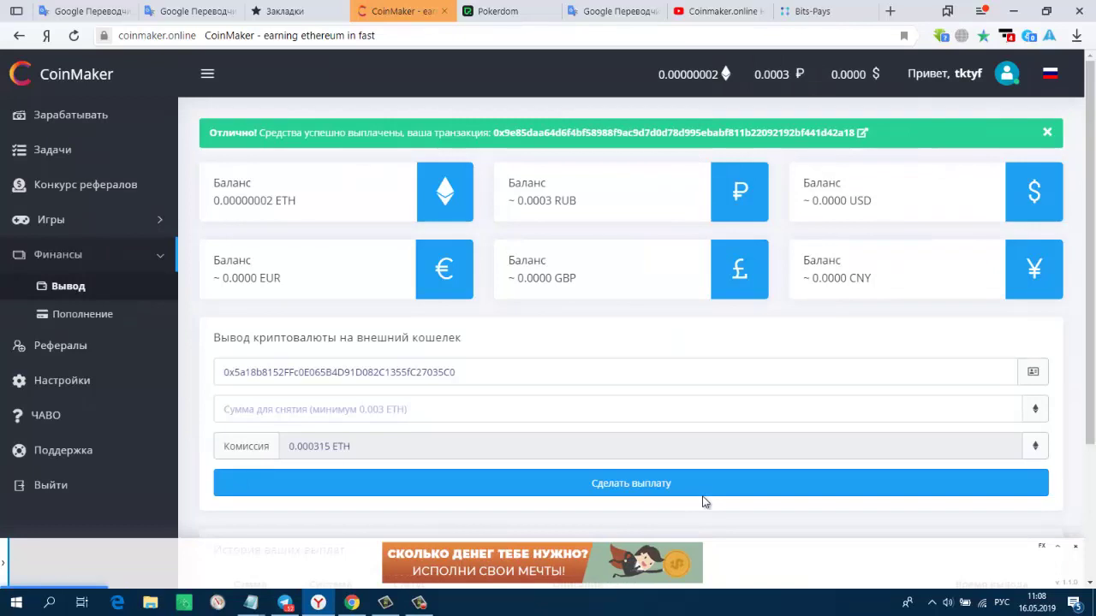
- Open the payout's transaction details on Etherscan and check the wallet balances in Coinbase
{"action": "left_click", "coordinate": [703, 502]}
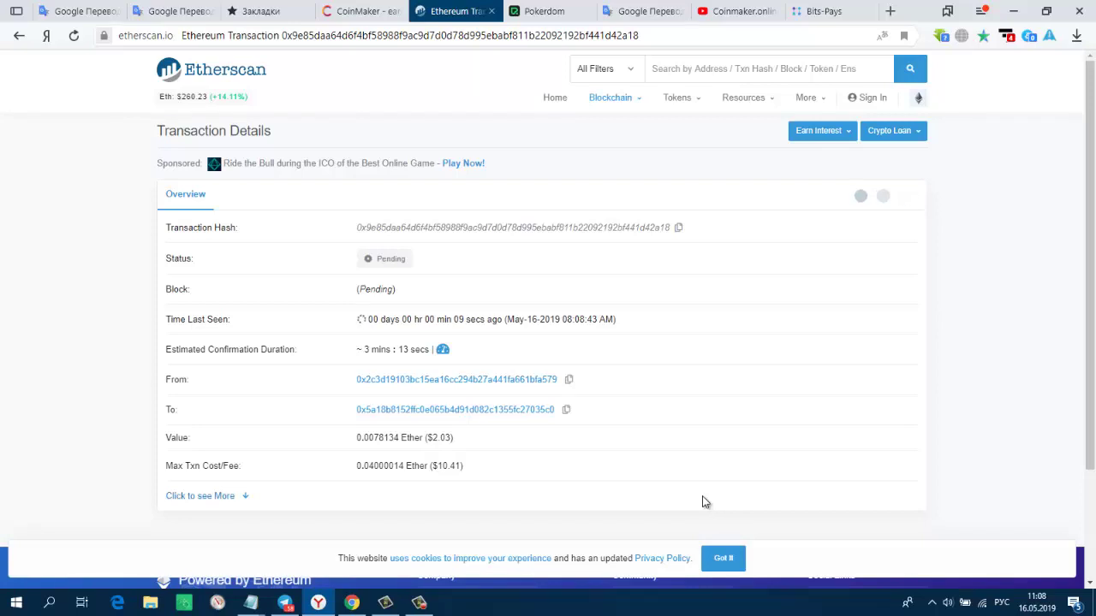
{"action": "key", "text": "alt+Tab"}
{"action": "key", "text": "Menu"}
{"action": "key", "text": "Return"}
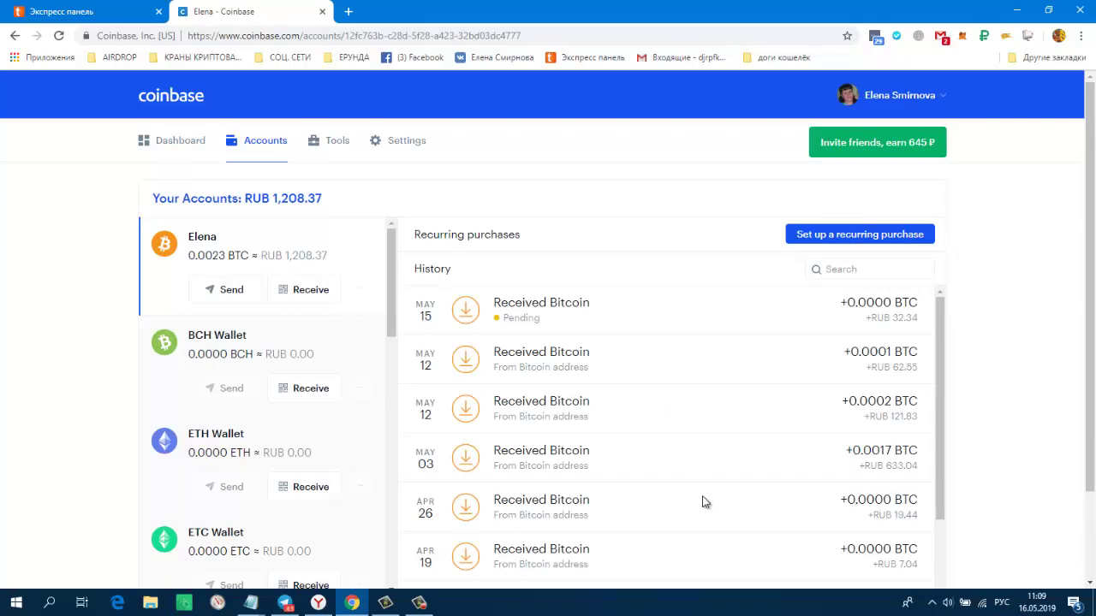
{"action": "key", "text": "alt+Tab"}
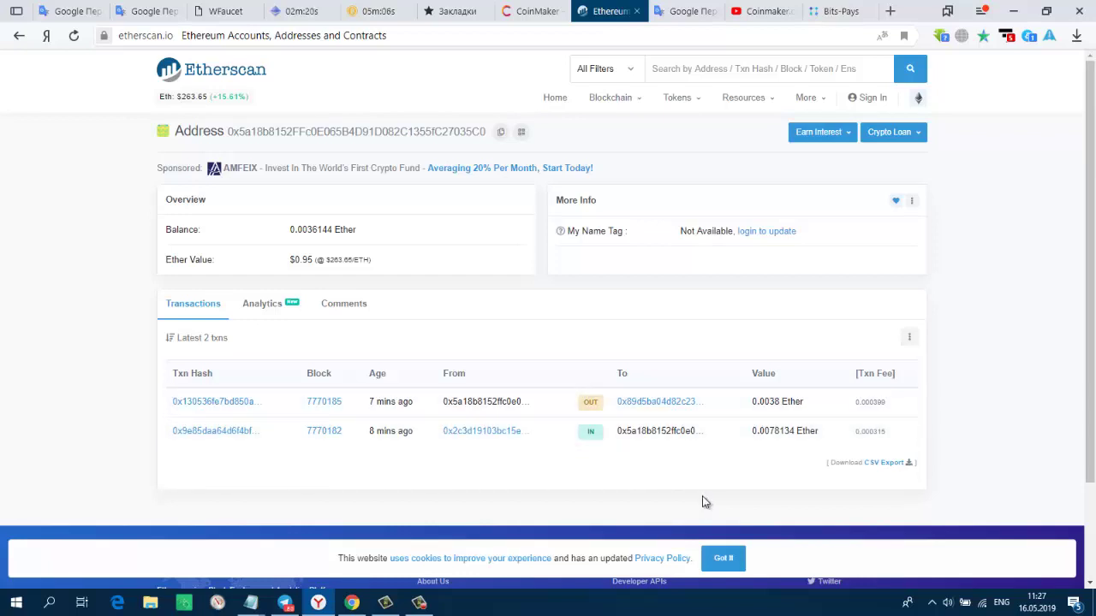
- Switch to Coinbase and review the wallet balances and the Bitcoin account's transaction history
{"action": "left_click", "coordinate": [352, 603]}
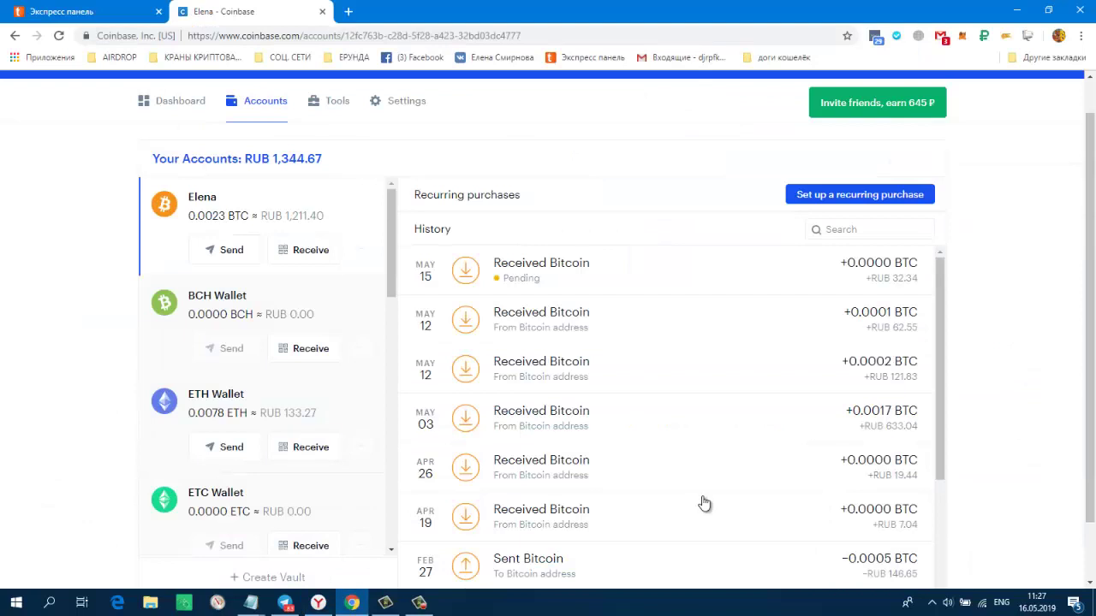
{"action": "scroll", "coordinate": [703, 502], "scroll_direction": "down", "scroll_amount": 1}
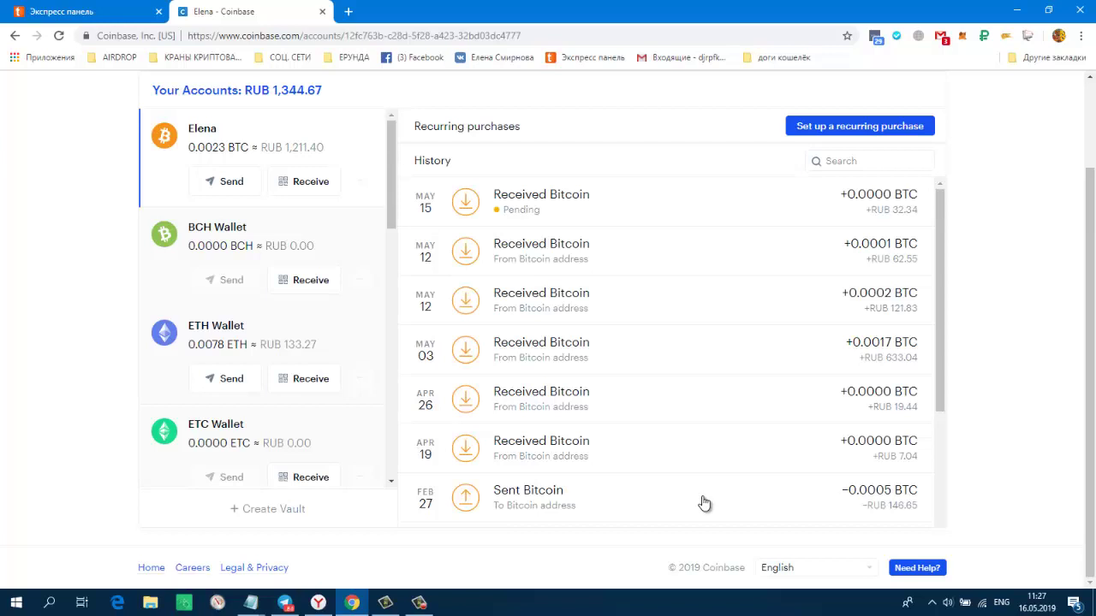
{"action": "scroll", "coordinate": [704, 503], "scroll_direction": "down", "scroll_amount": 3}
{"action": "scroll", "coordinate": [704, 503], "scroll_direction": "down", "scroll_amount": 5}
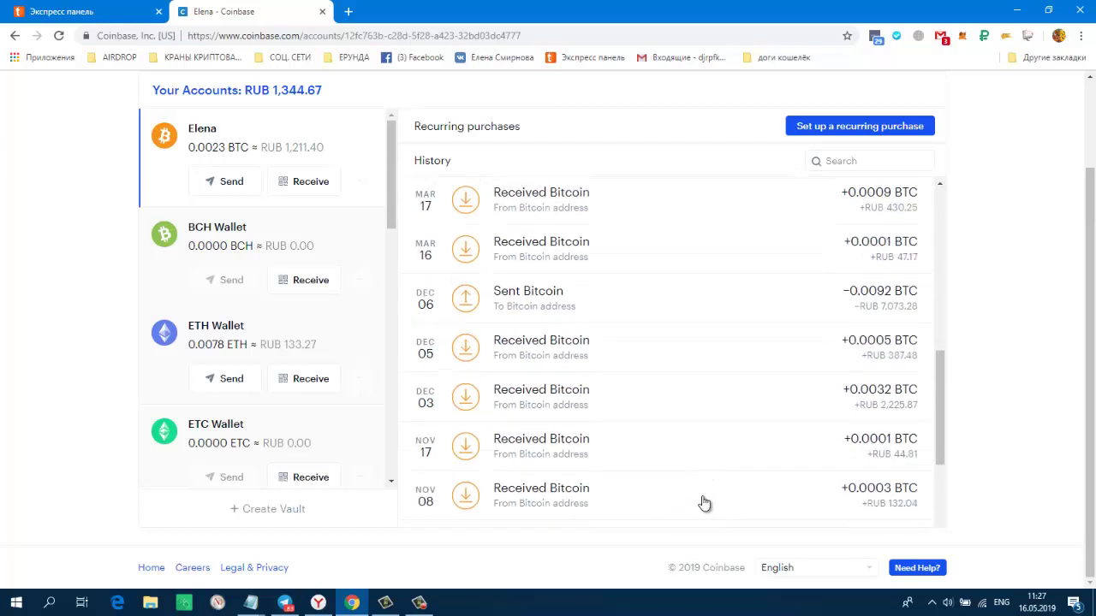
{"action": "scroll", "coordinate": [704, 503], "scroll_direction": "up", "scroll_amount": 10}
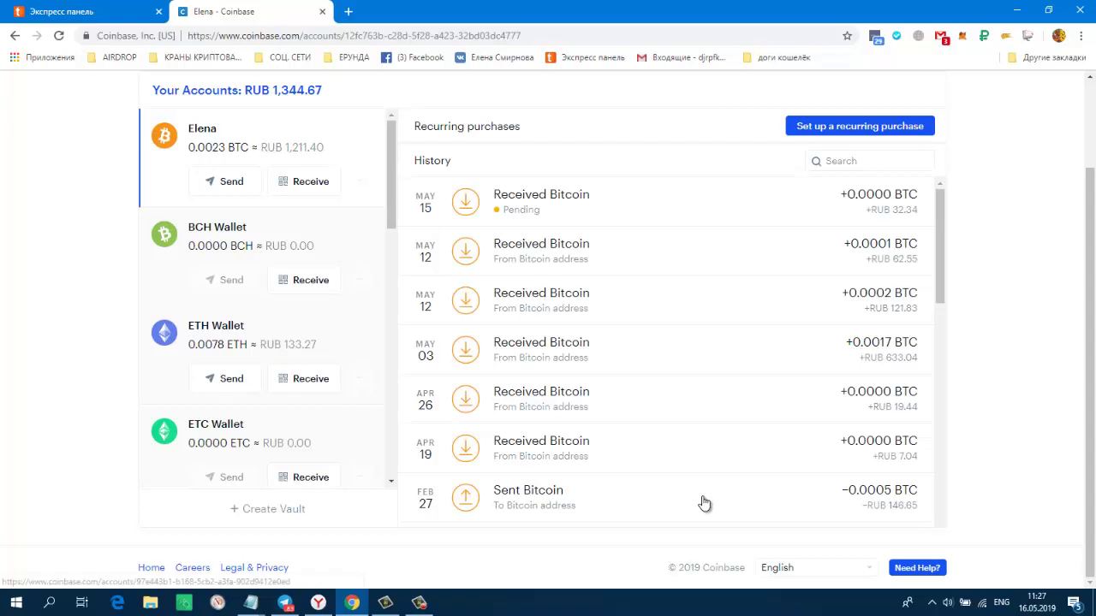
- Open the ETH wallet's send form and close it without sending anything
{"action": "key", "text": "Tab"}
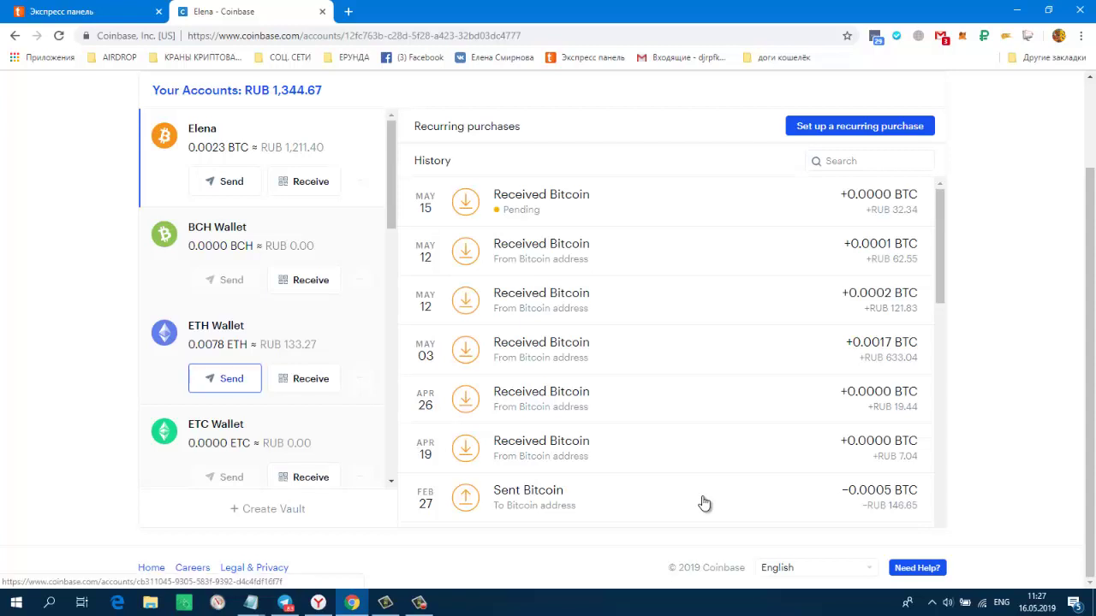
{"action": "key", "text": "Return"}
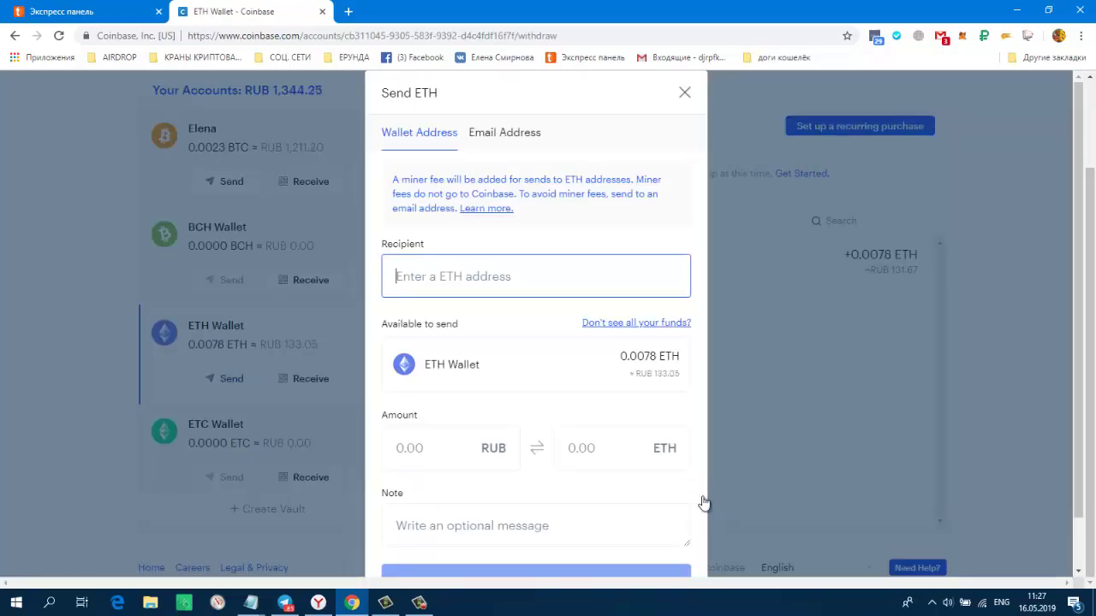
{"action": "left_click", "coordinate": [702, 501]}
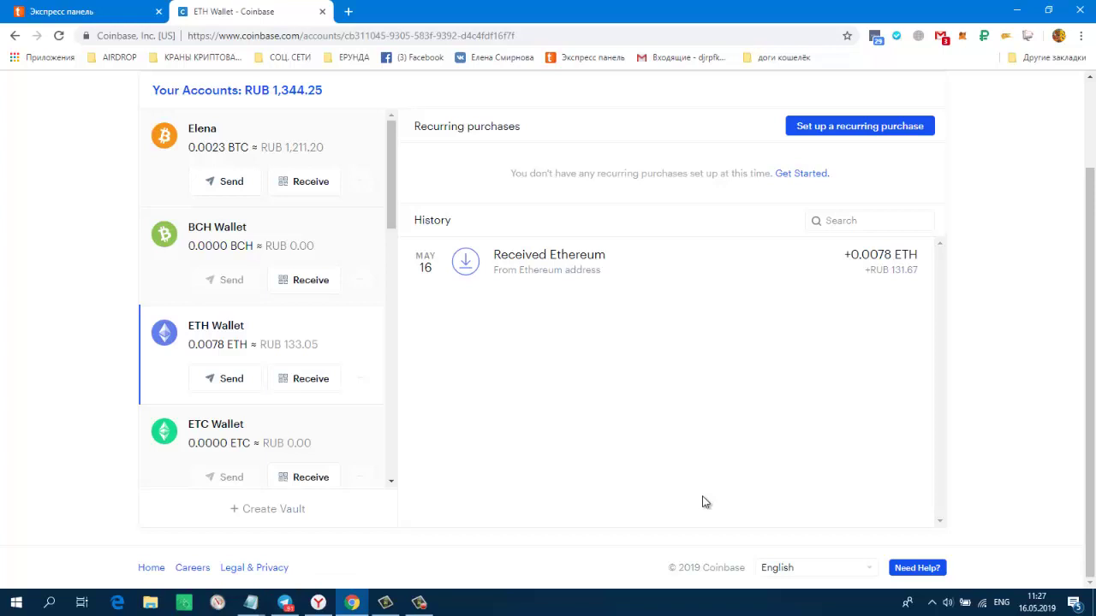
- Examine the details of the received Ethereum transaction, close them and switch back to CoinMaker
{"action": "left_click", "coordinate": [703, 503]}
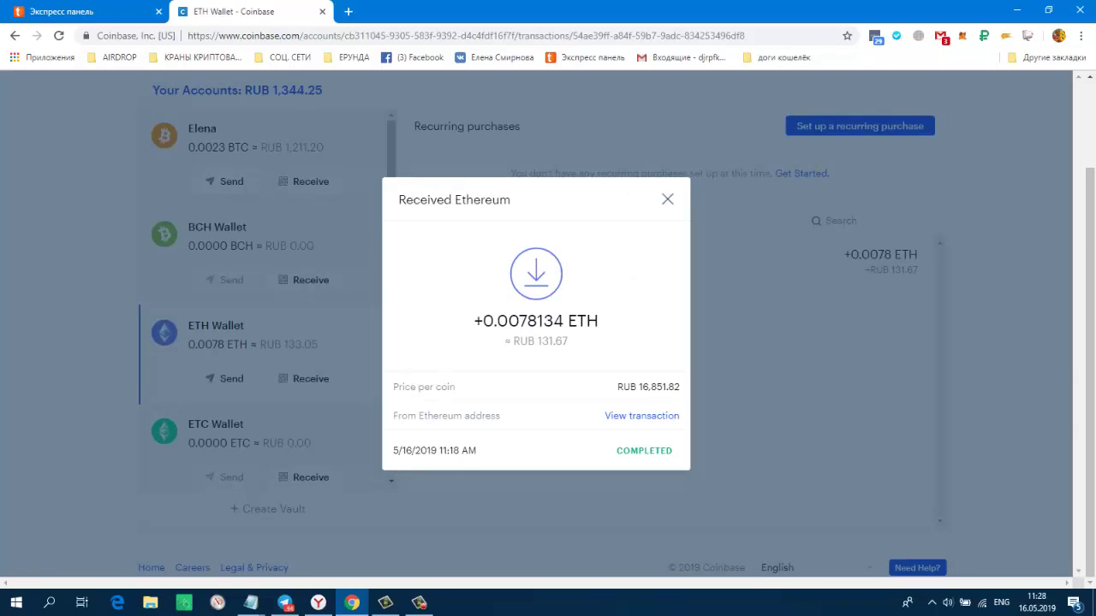
{"action": "left_click", "coordinate": [704, 504]}
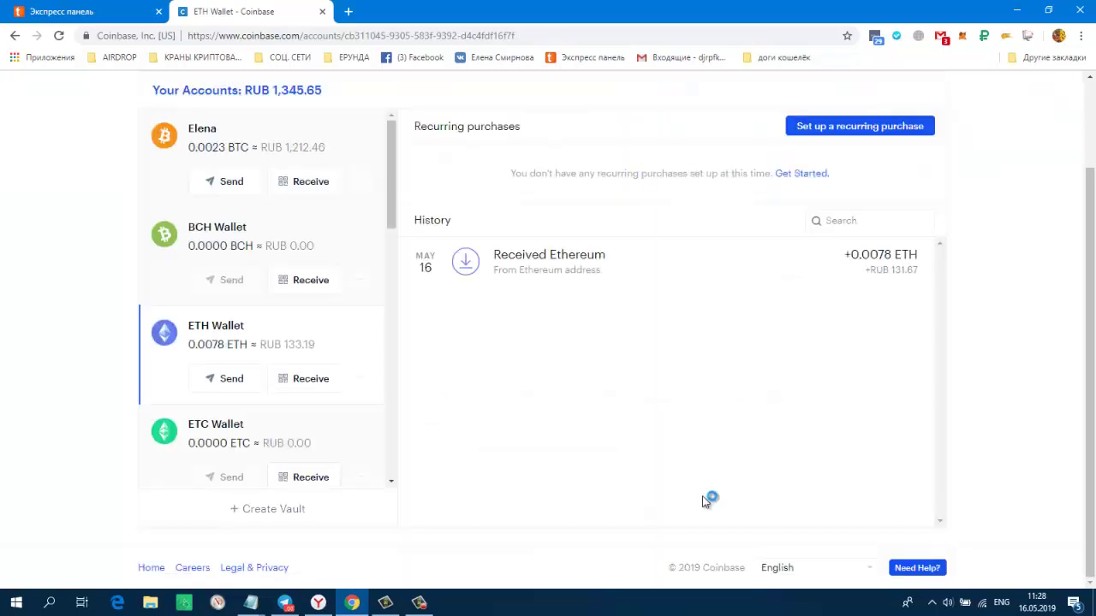
{"action": "key", "text": "alt+Tab"}
{"action": "key", "text": "ctrl+shift+Tab"}
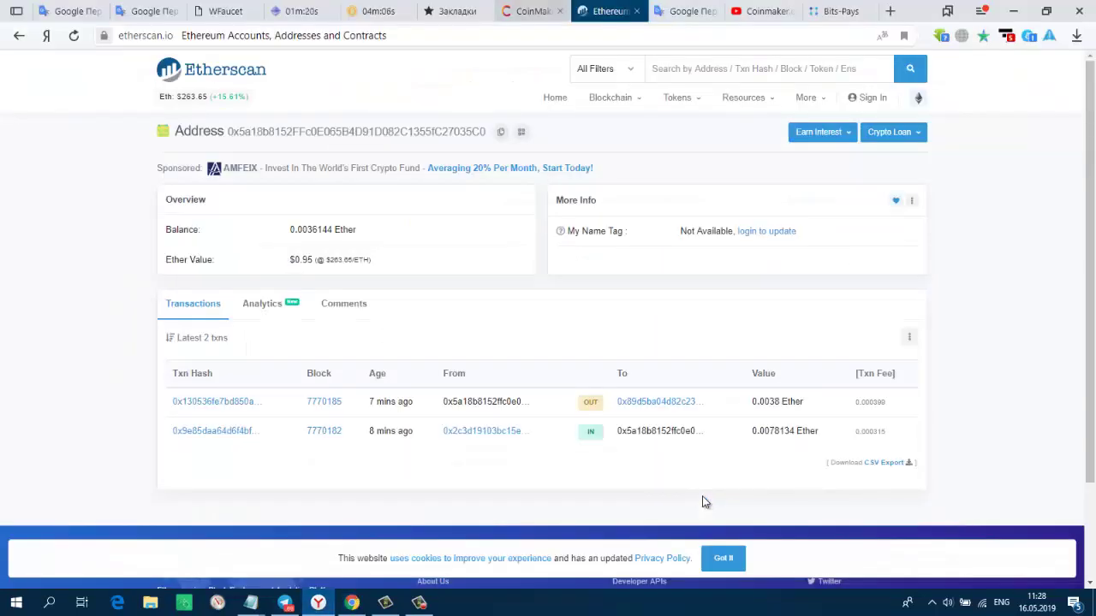